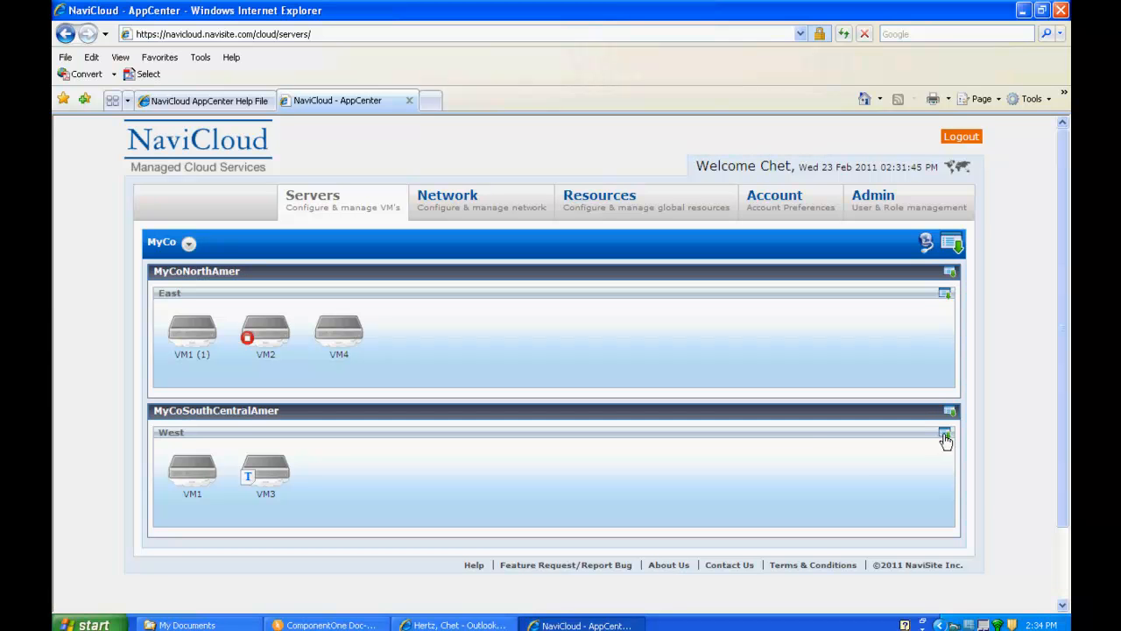
# - Choose Import OVF from the West subgroup's action menu
pyautogui.click(945, 438)
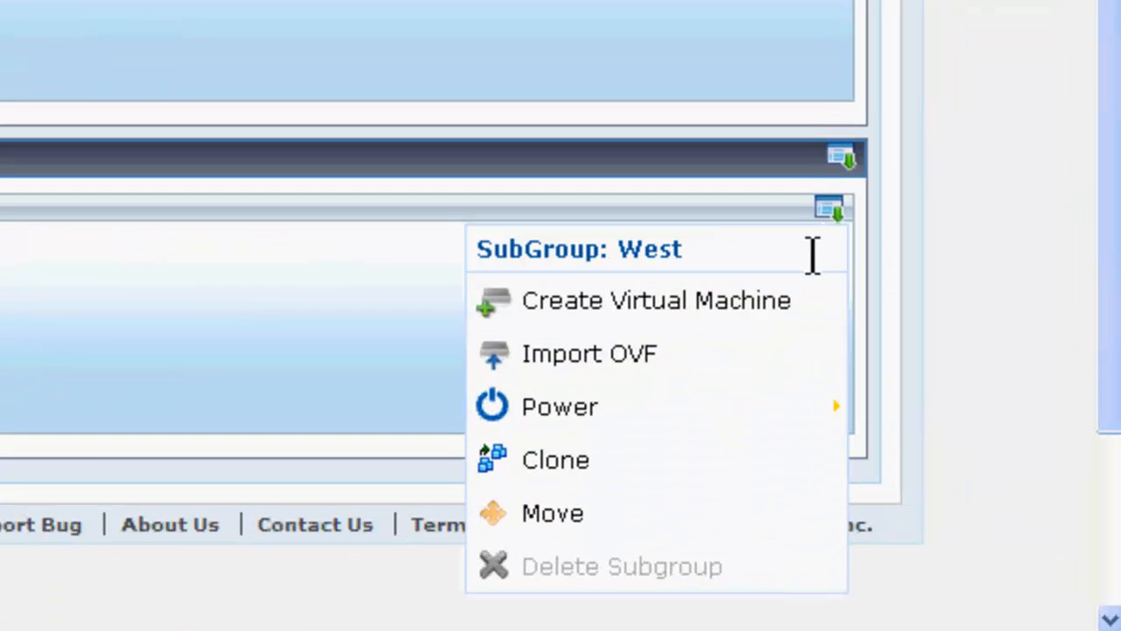
pyautogui.click(669, 372)
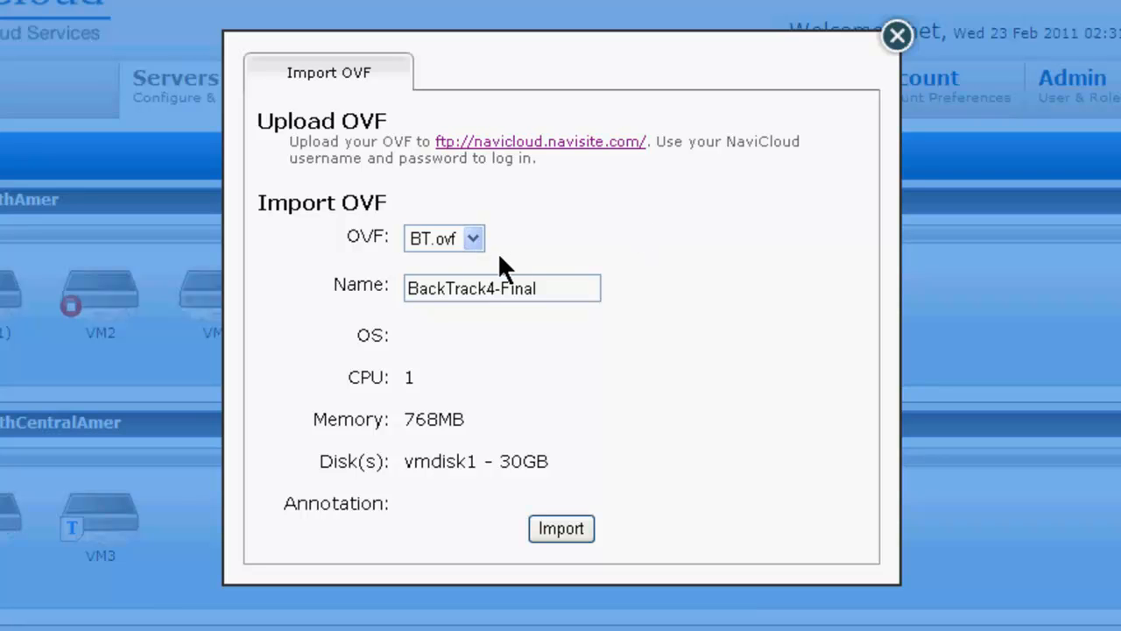
# - Import CH.ovf as a new virtual machine named airlockdemo_1
pyautogui.click(473, 239)
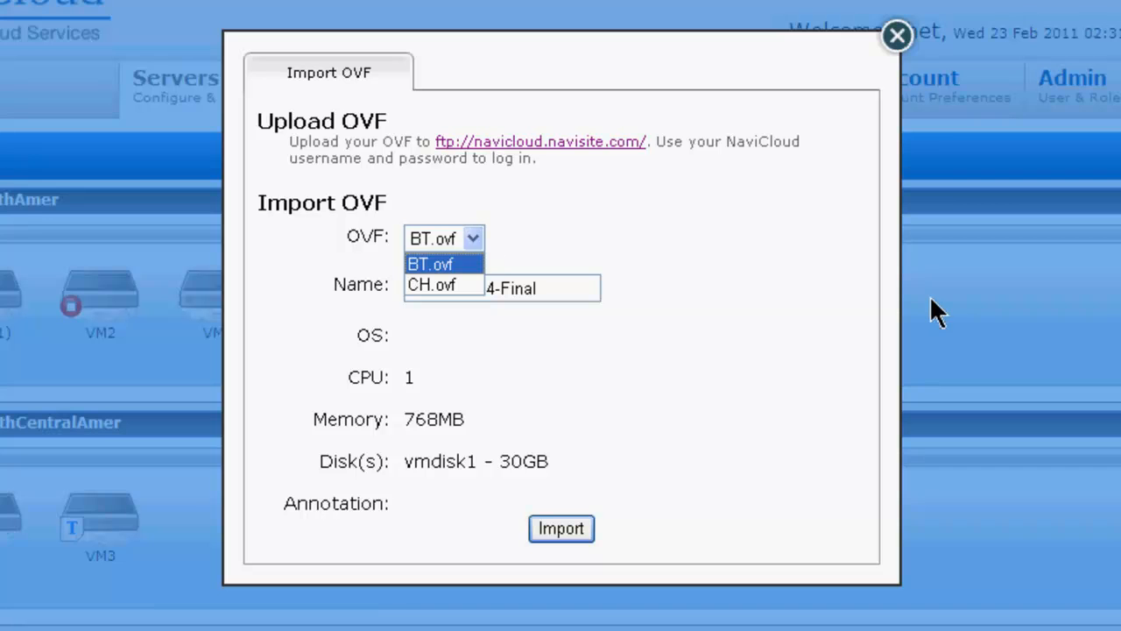
pyautogui.click(459, 283)
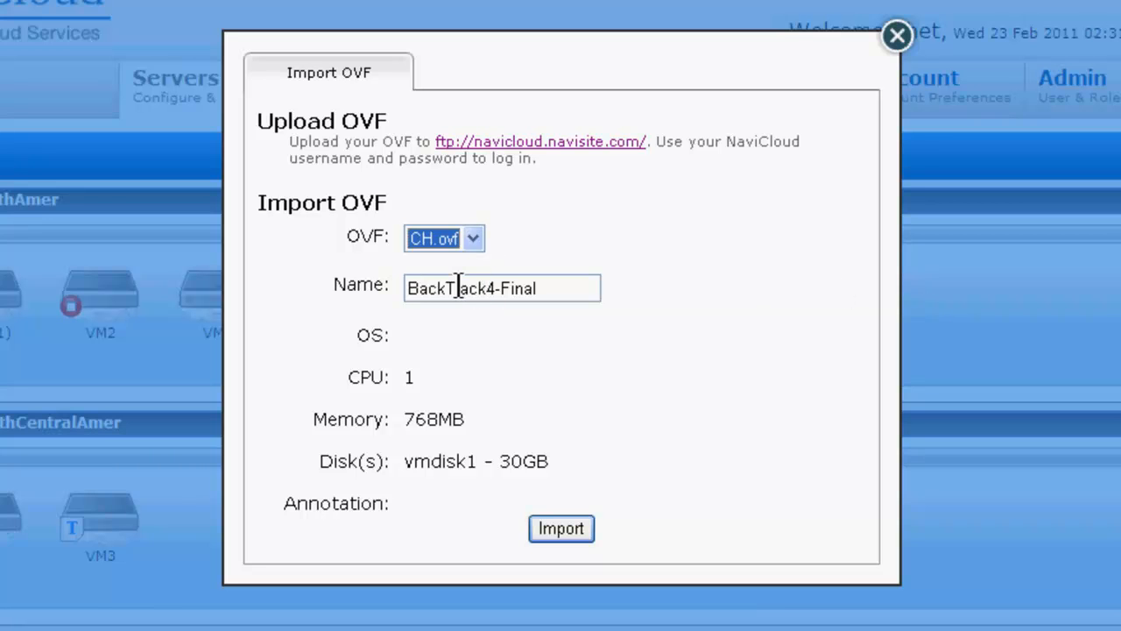
pyautogui.tripleClick(563, 290)
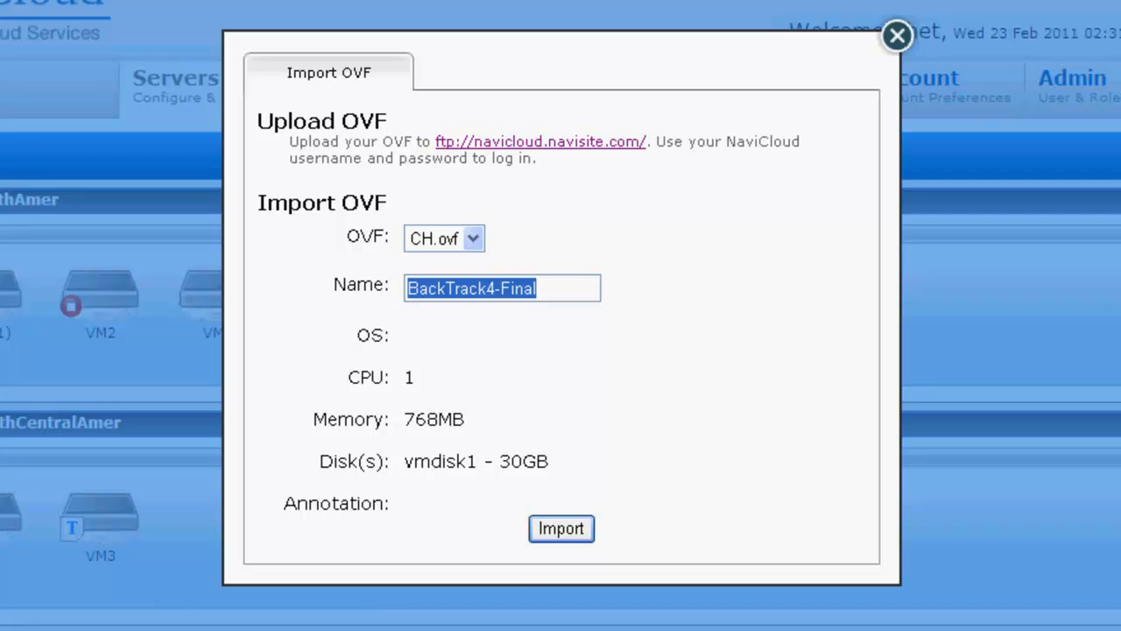
pyautogui.write('airlockdemo_1')
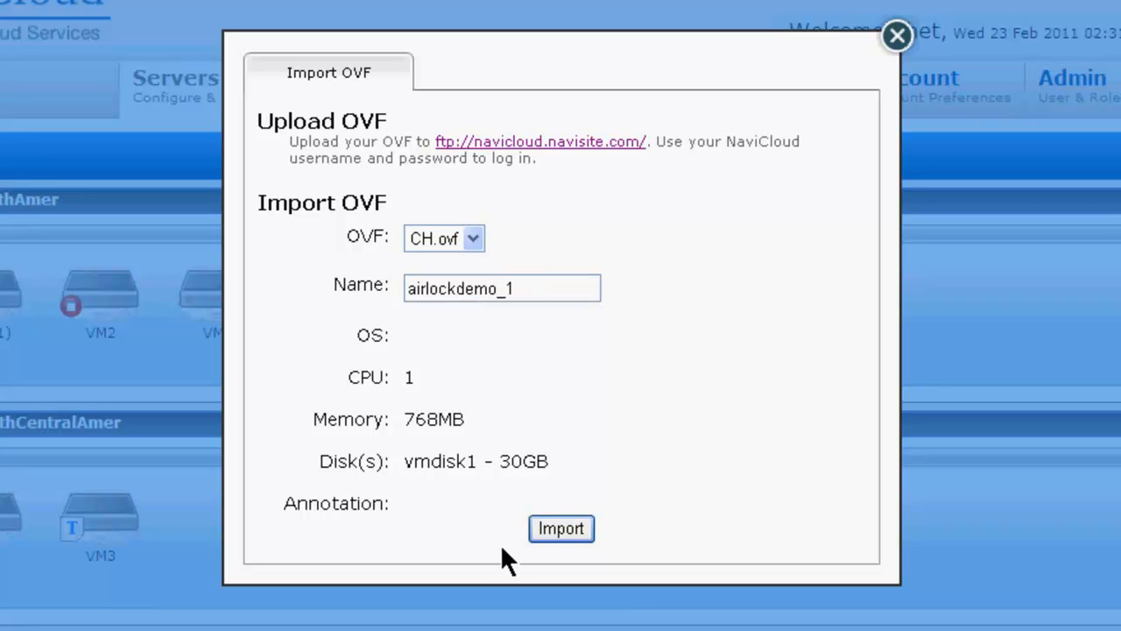
pyautogui.click(582, 519)
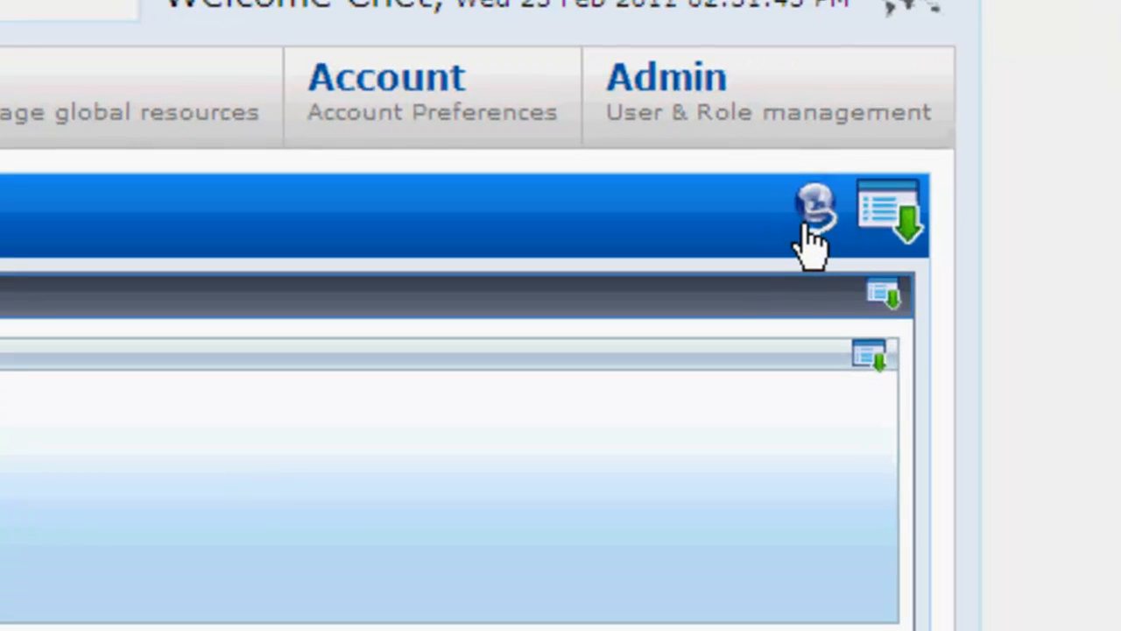
# - Log in to the SSL VPN with the airlock username and password, then return to NaviCloud
pyautogui.click(804, 230)
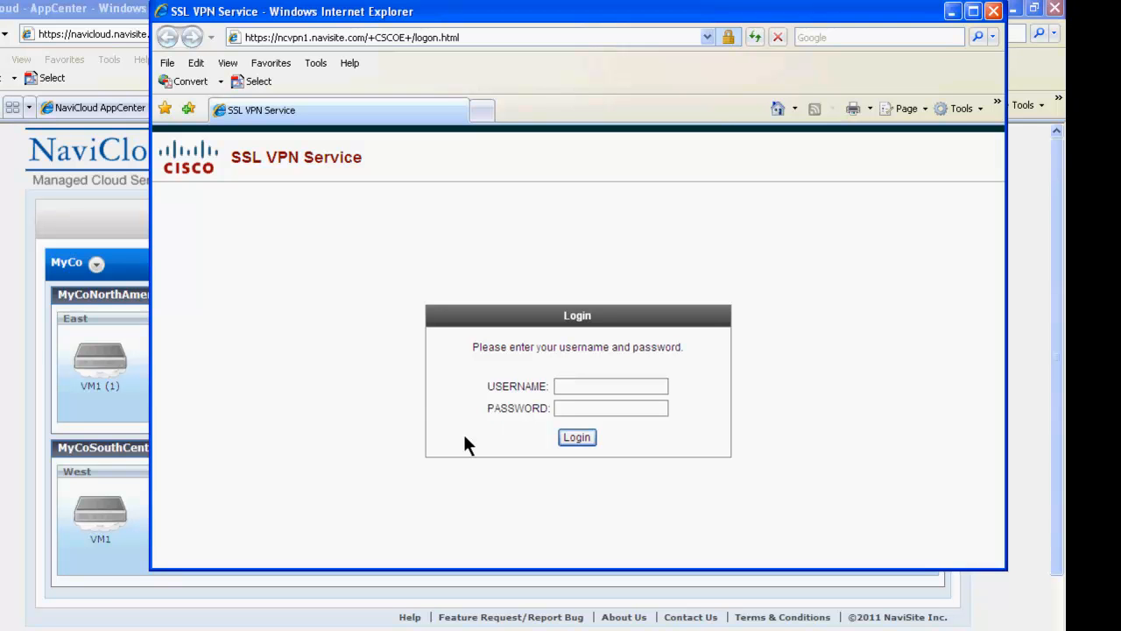
pyautogui.write('airlock-che')
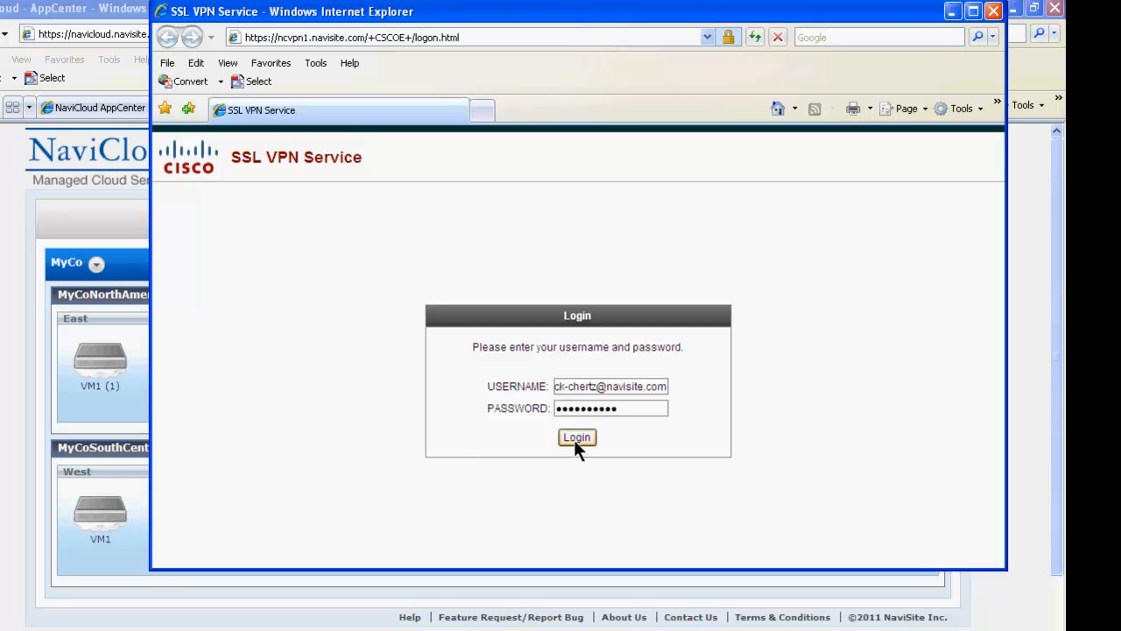
pyautogui.click(575, 440)
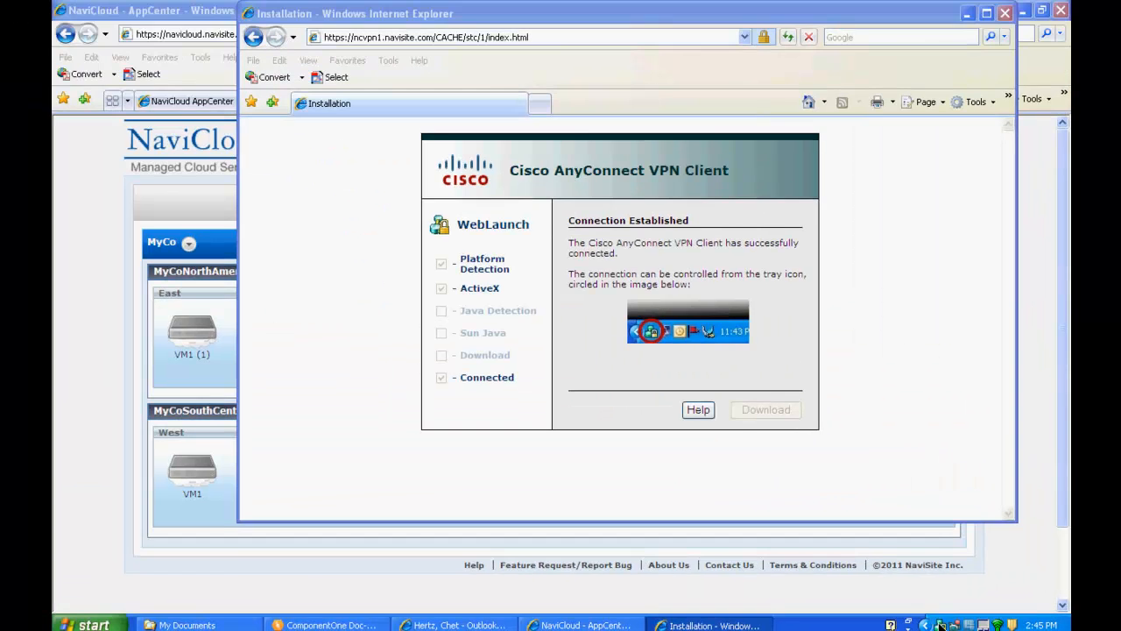
pyautogui.click(170, 12)
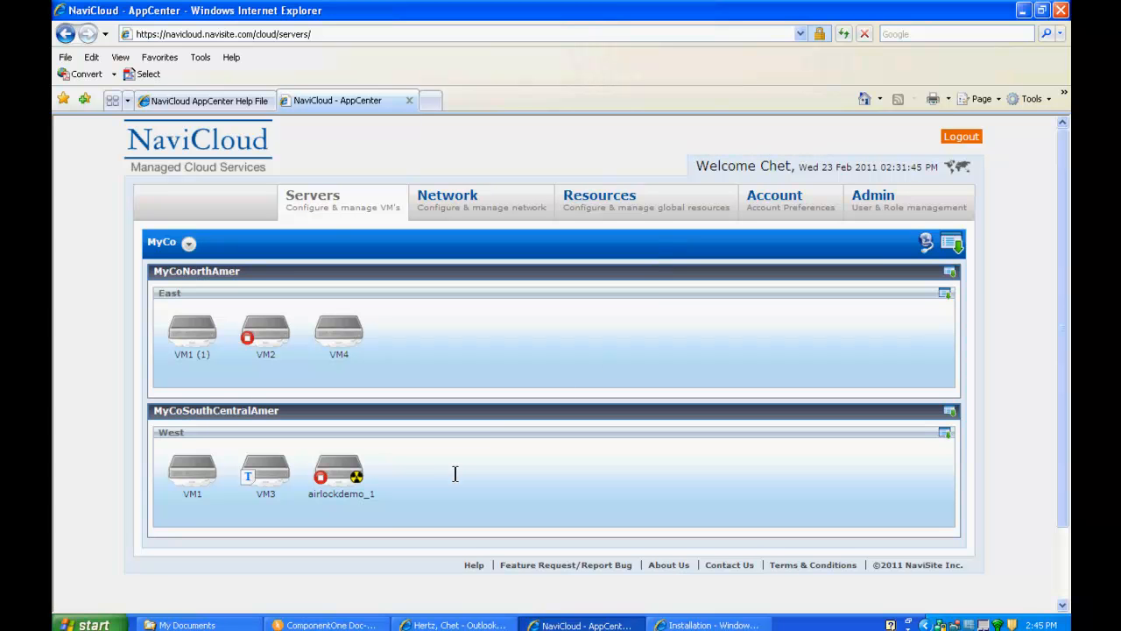
# - Choose Details from airlockdemo_1's menu in the West subgroup
pyautogui.click(347, 473)
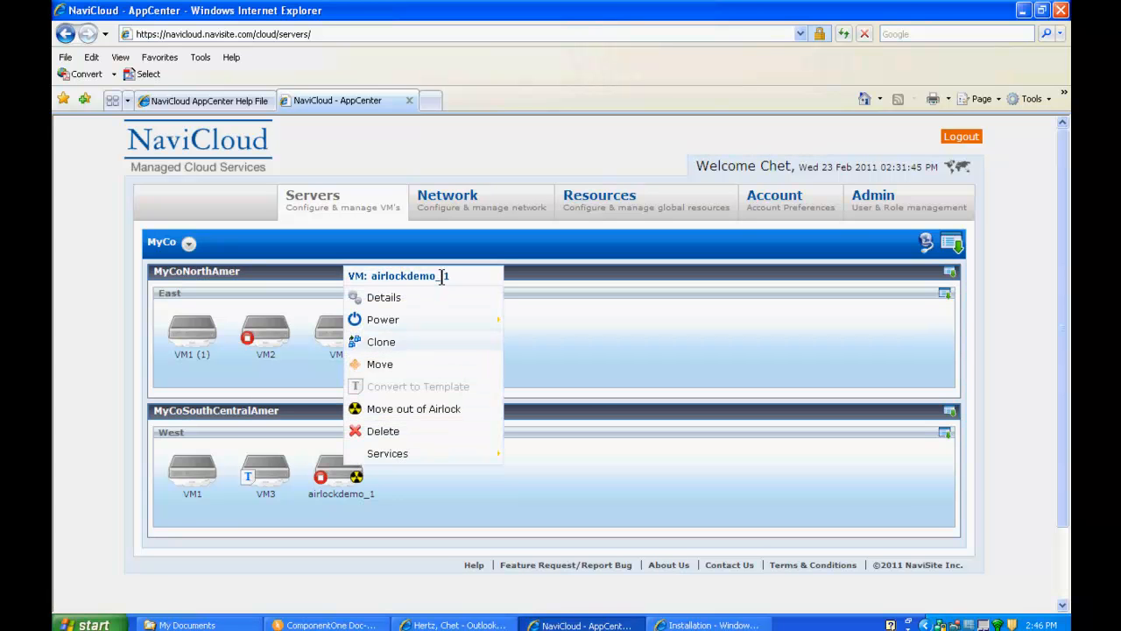
pyautogui.click(396, 300)
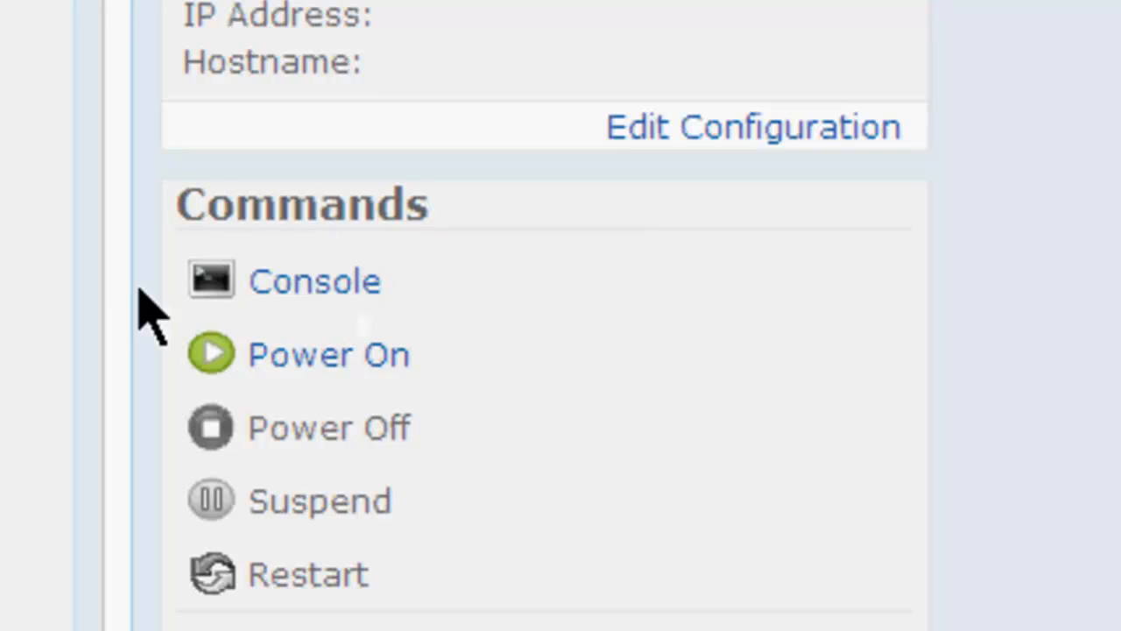
pyautogui.click(337, 296)
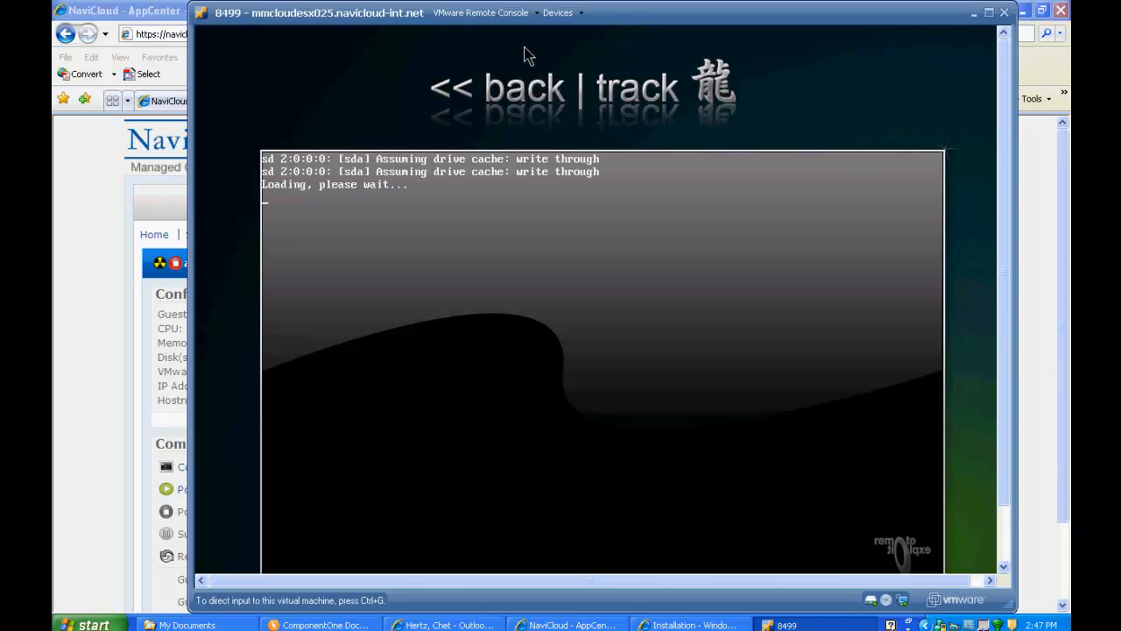
pyautogui.click(538, 15)
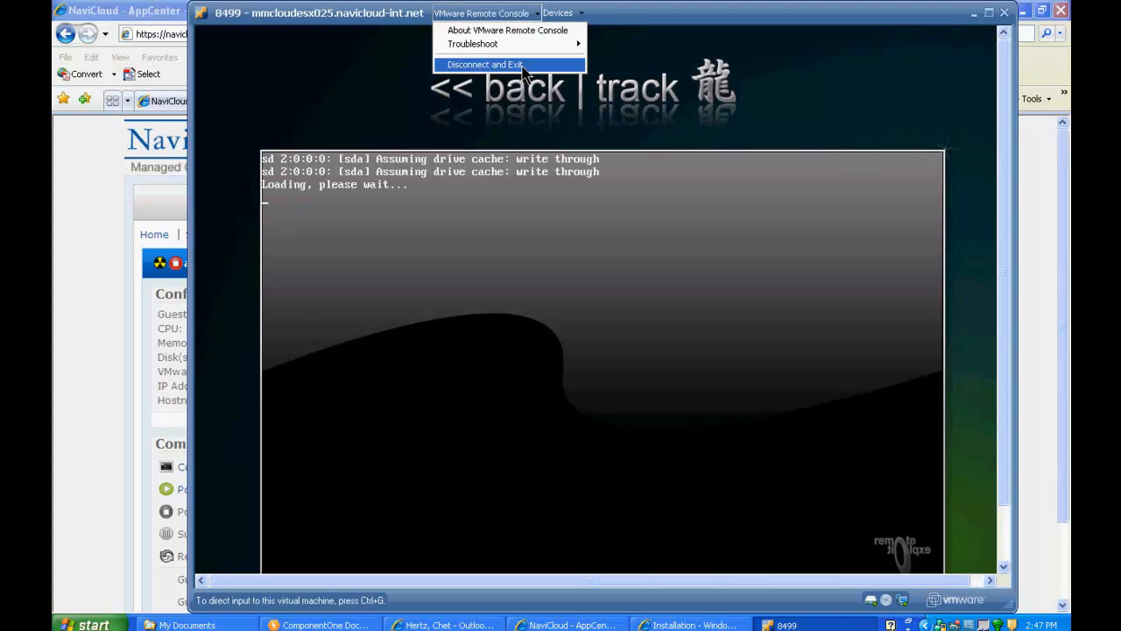
pyautogui.click(485, 64)
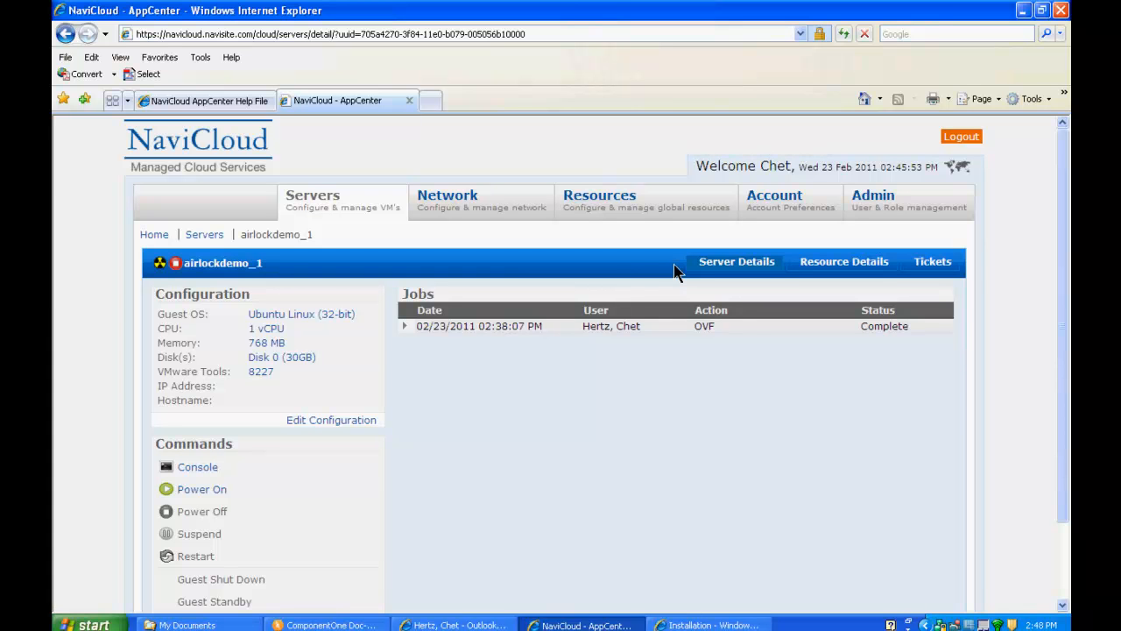
# - Go back to the Servers overview using the breadcrumb link
pyautogui.click(202, 234)
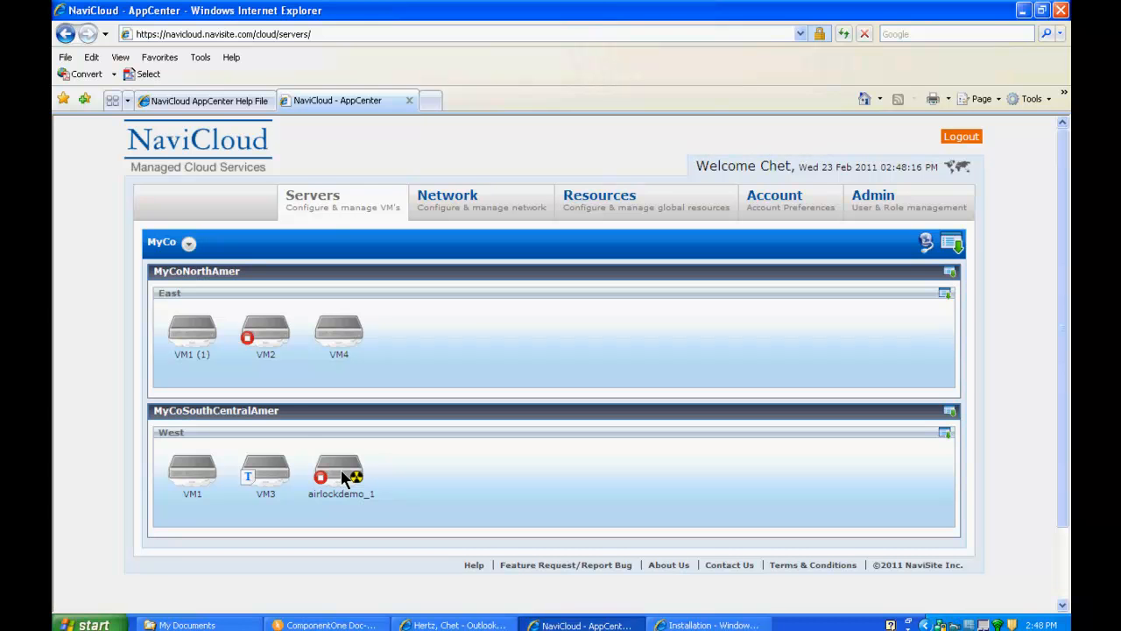
# - Choose Move out of Airlock for airlockdemo_1
pyautogui.click(343, 477)
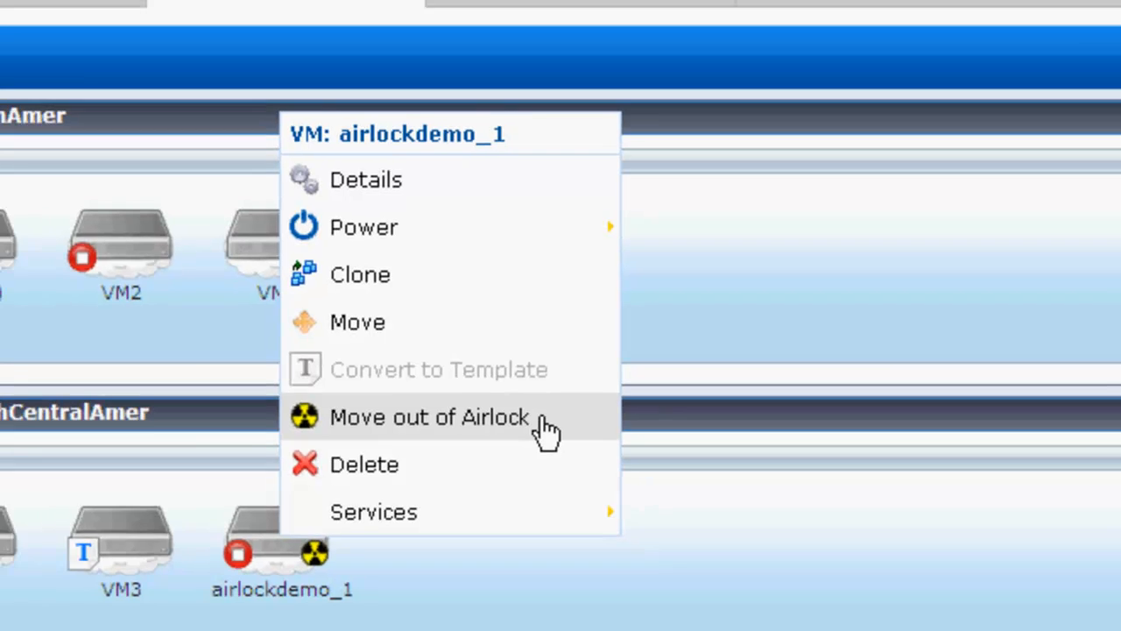
pyautogui.click(555, 420)
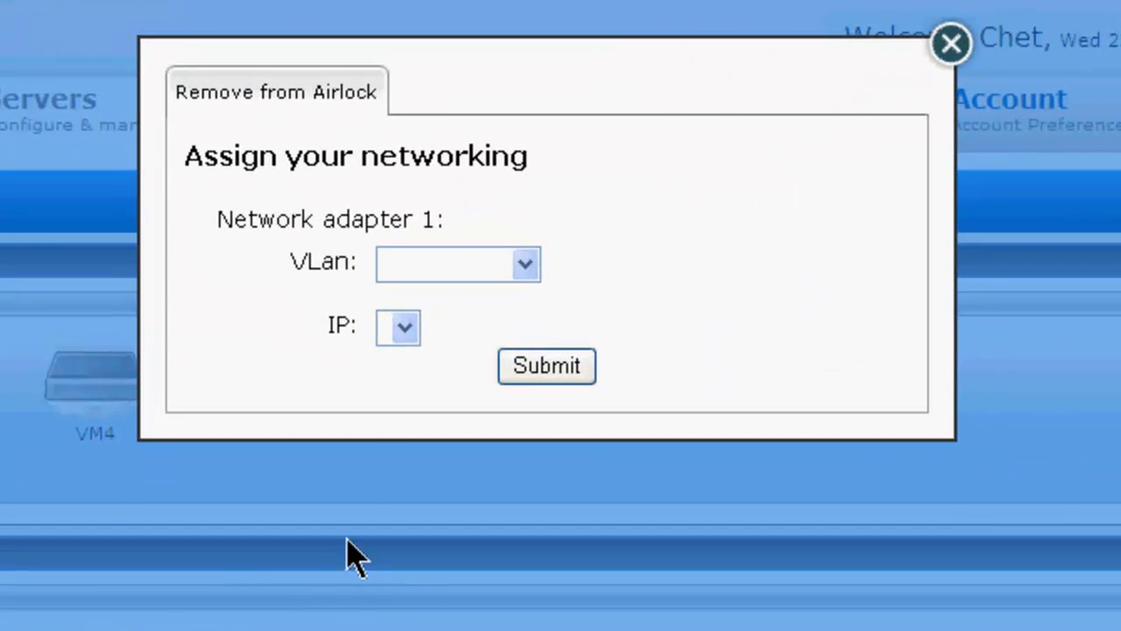
# - Assign network adapter 1 to VLan MyNetwork1 with IP 10.192.42.53 and submit
pyautogui.click(524, 264)
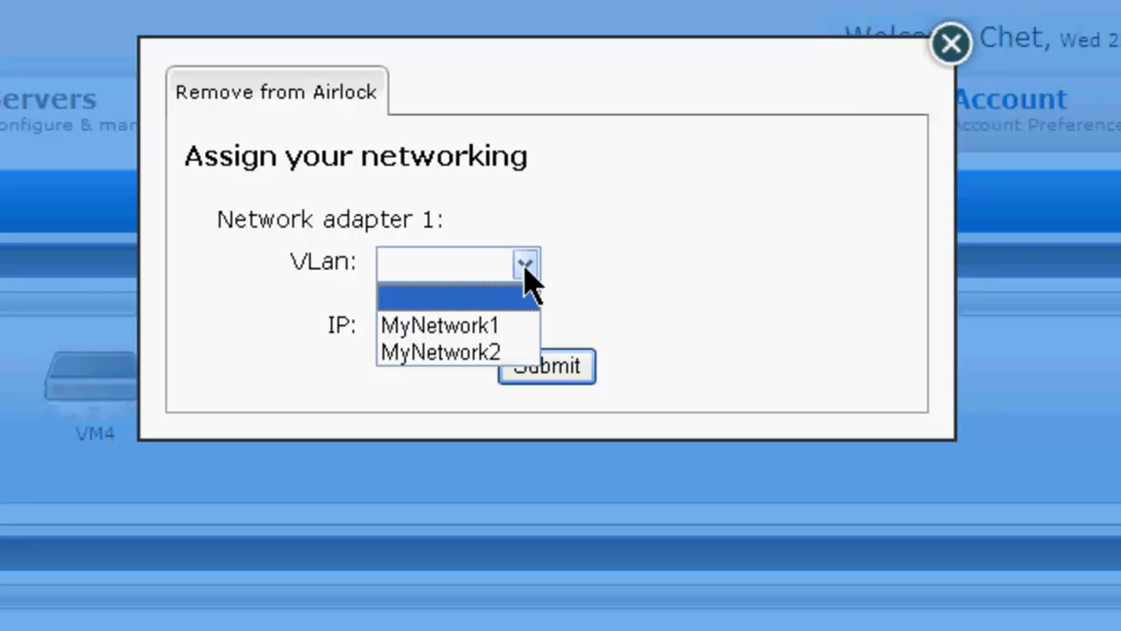
pyautogui.click(499, 326)
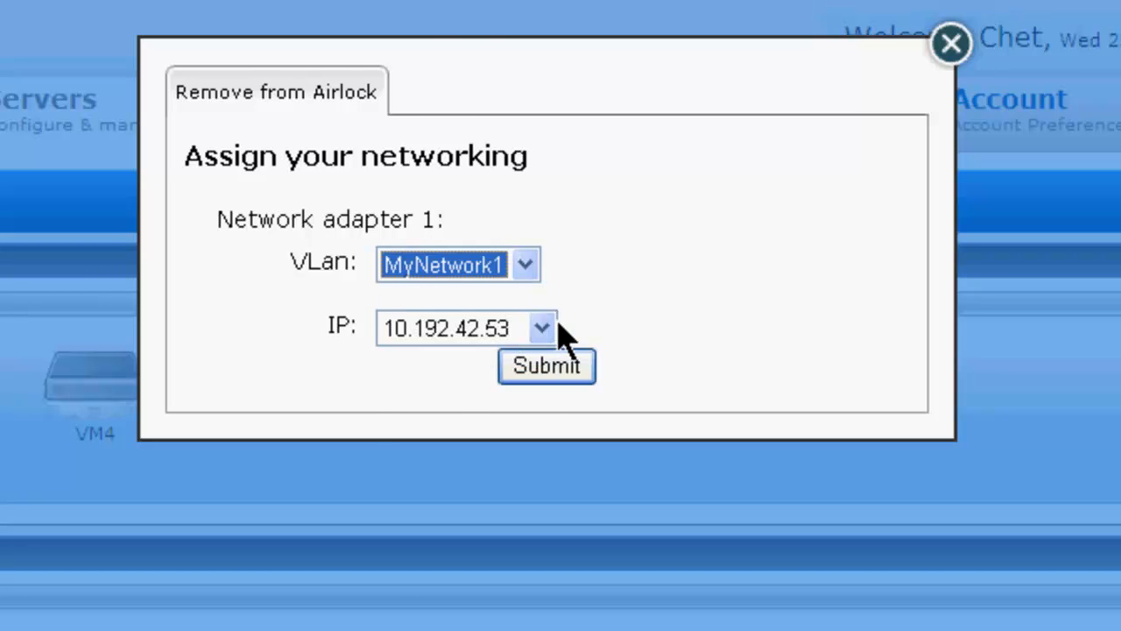
pyautogui.click(543, 326)
pyautogui.click(589, 301)
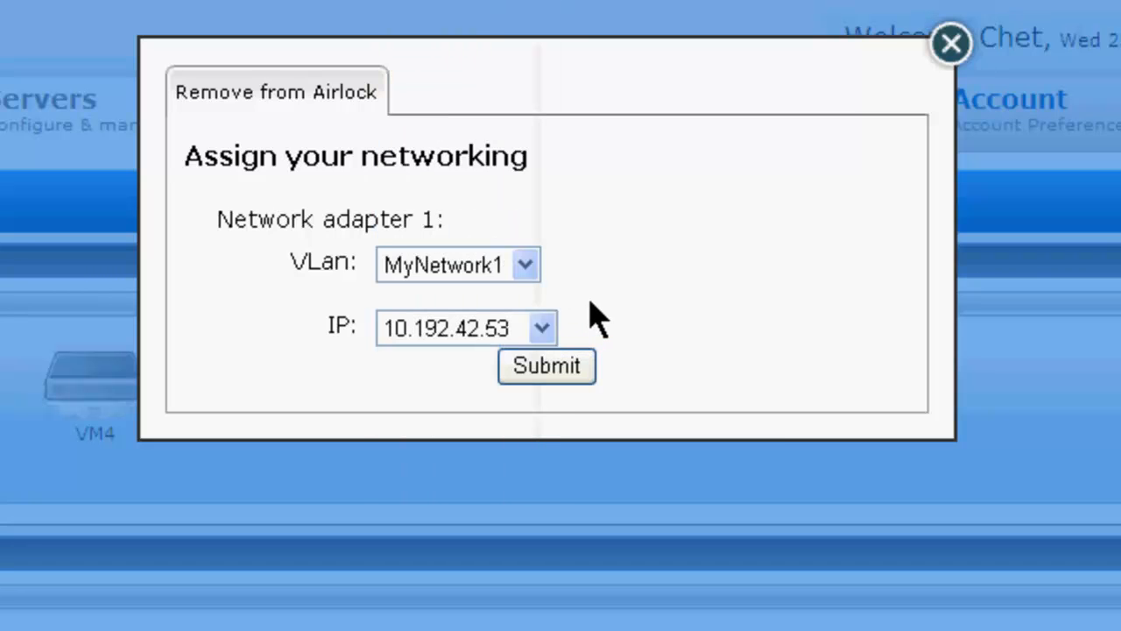
pyautogui.click(561, 366)
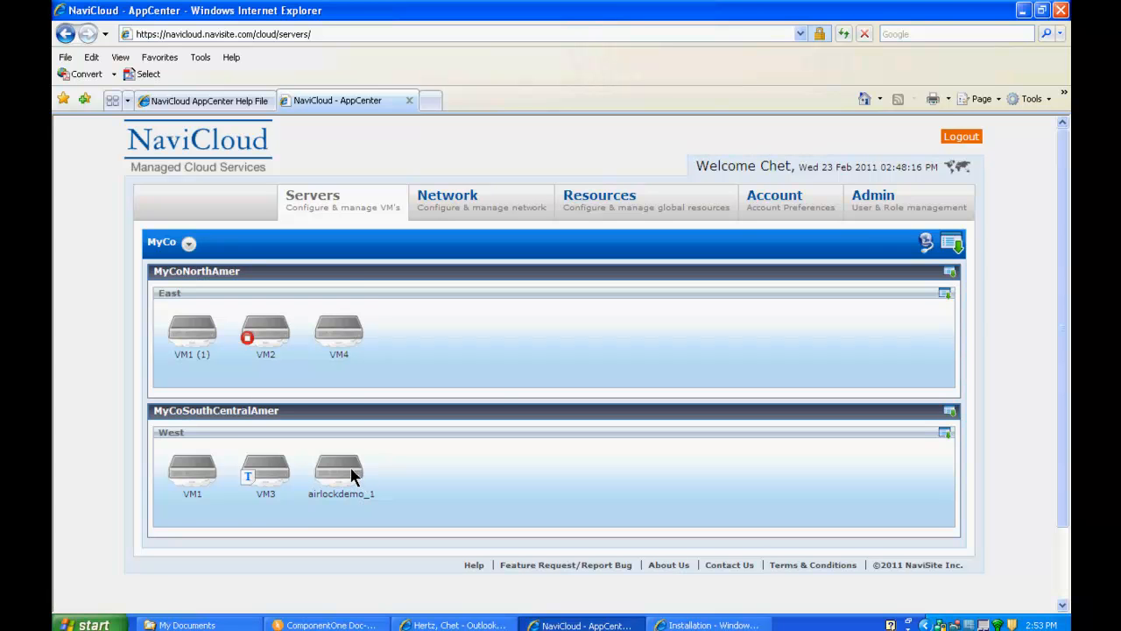
pyautogui.rightClick(352, 474)
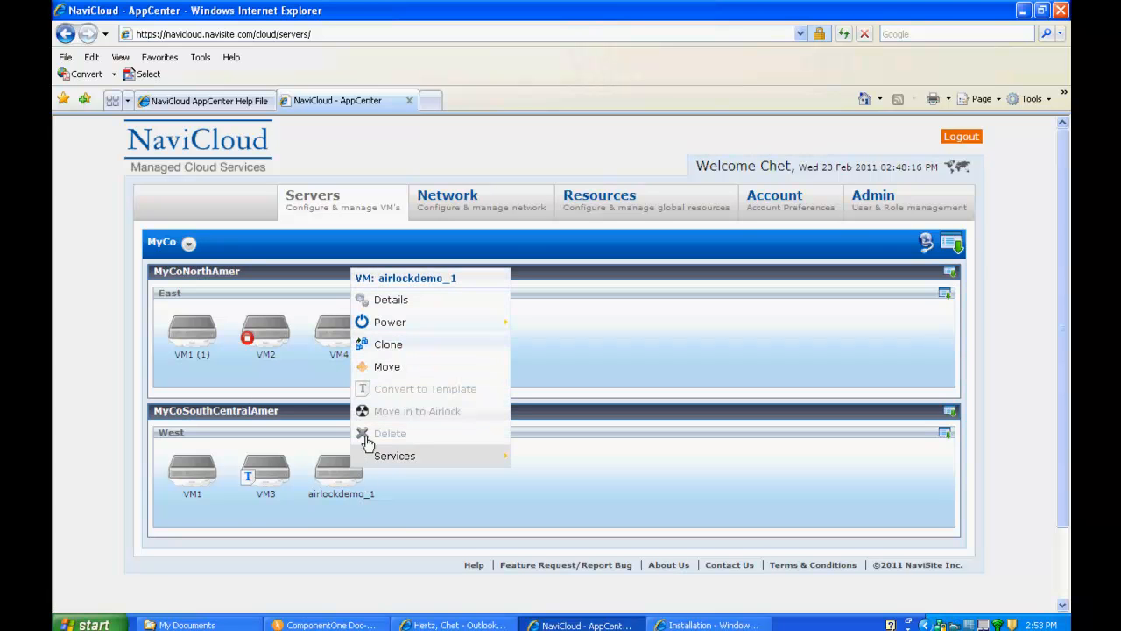
pyautogui.moveTo(506, 328)
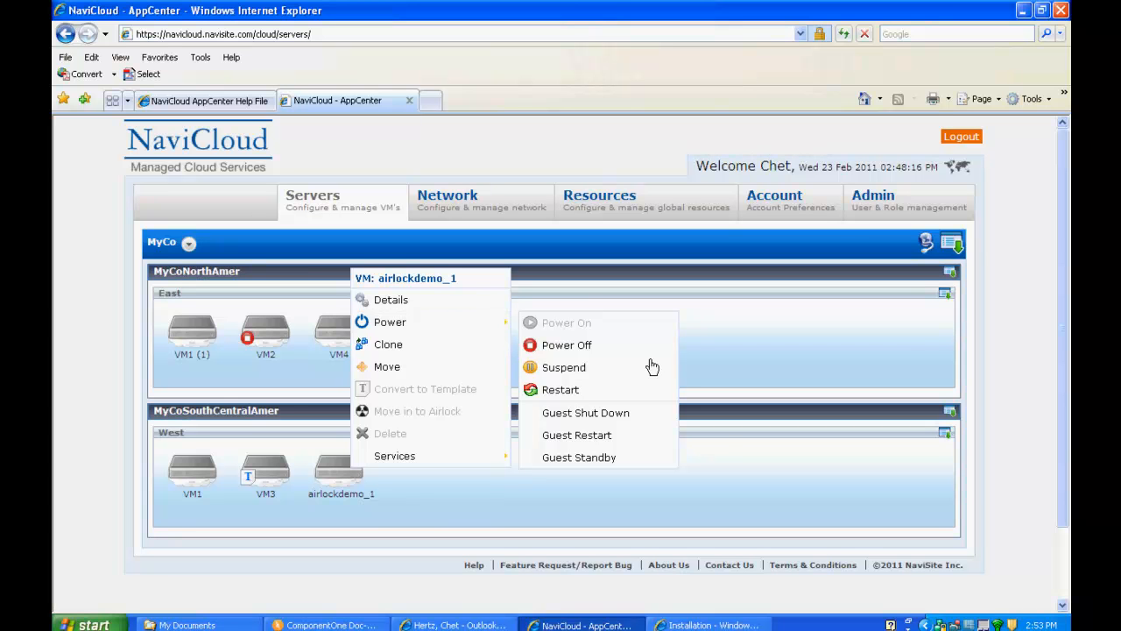
pyautogui.click(753, 366)
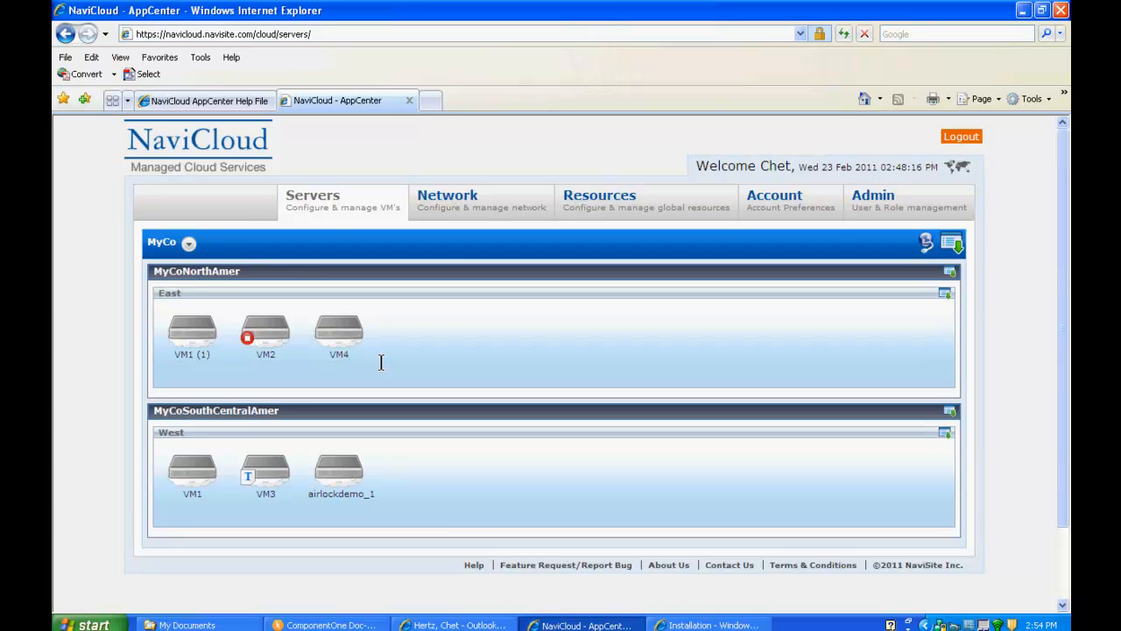
# - Move VM2 into the airlock and open its detail page to check the Enter Airlock job
pyautogui.rightClick(274, 340)
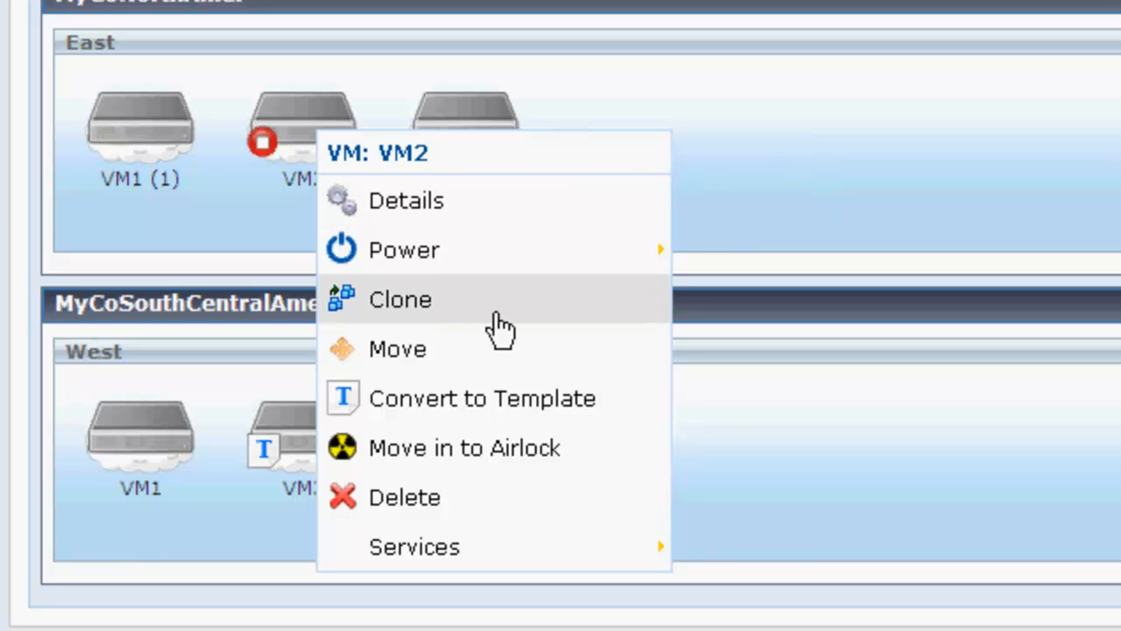
pyautogui.click(598, 473)
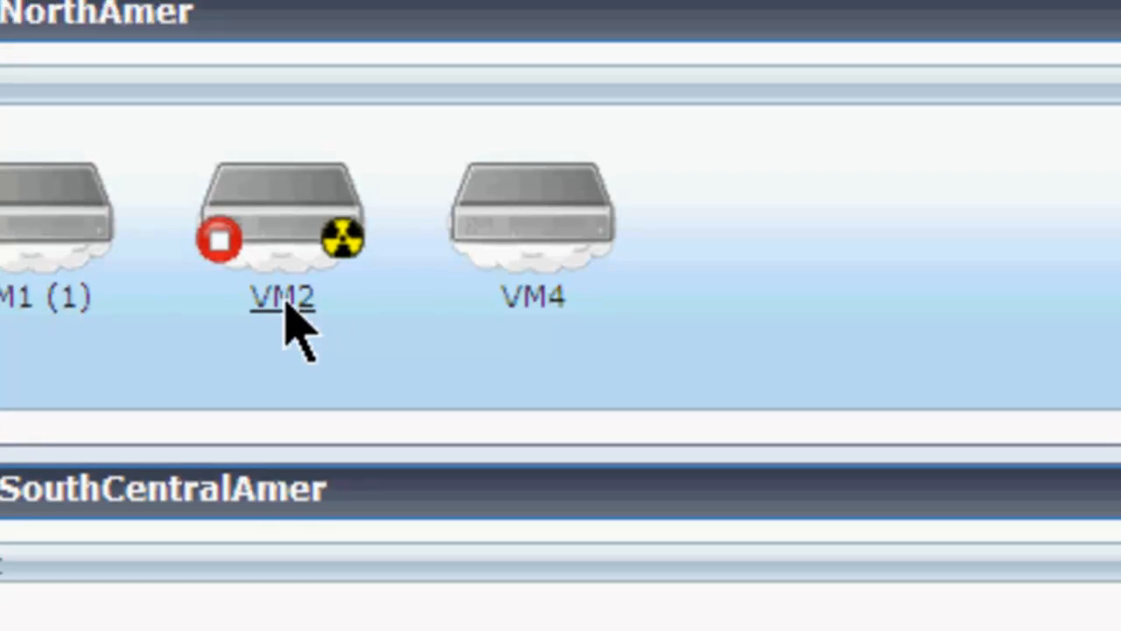
pyautogui.click(283, 298)
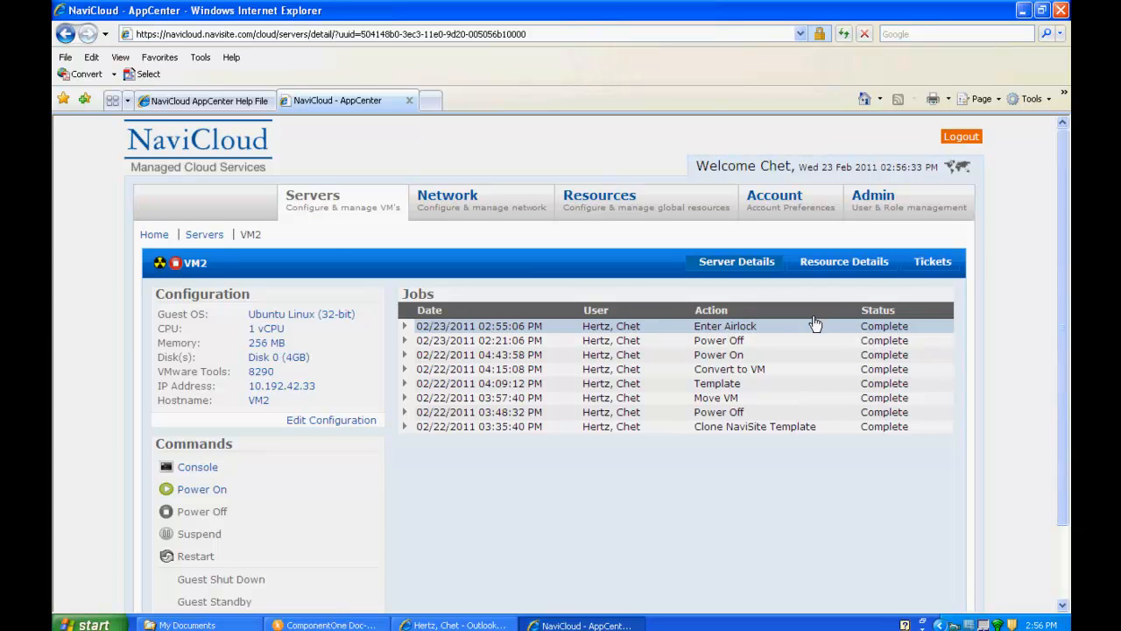
# - Go back to the server list using the Servers breadcrumb link
pyautogui.click(199, 244)
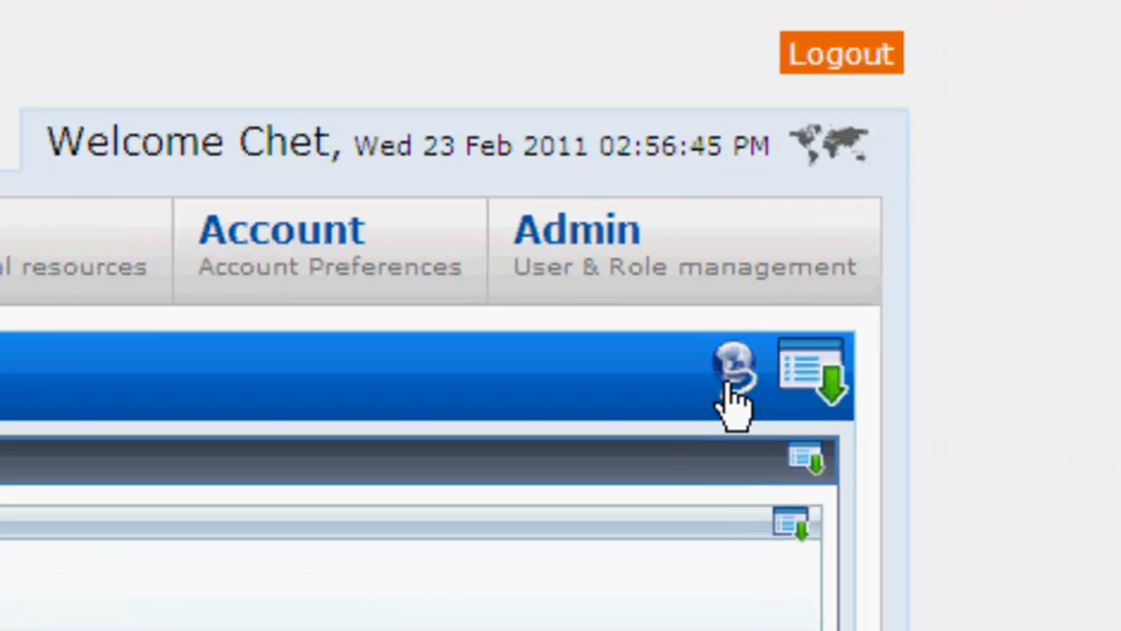
# - Submit the SSL VPN Login form with the airlock account's username and password
pyautogui.click(727, 386)
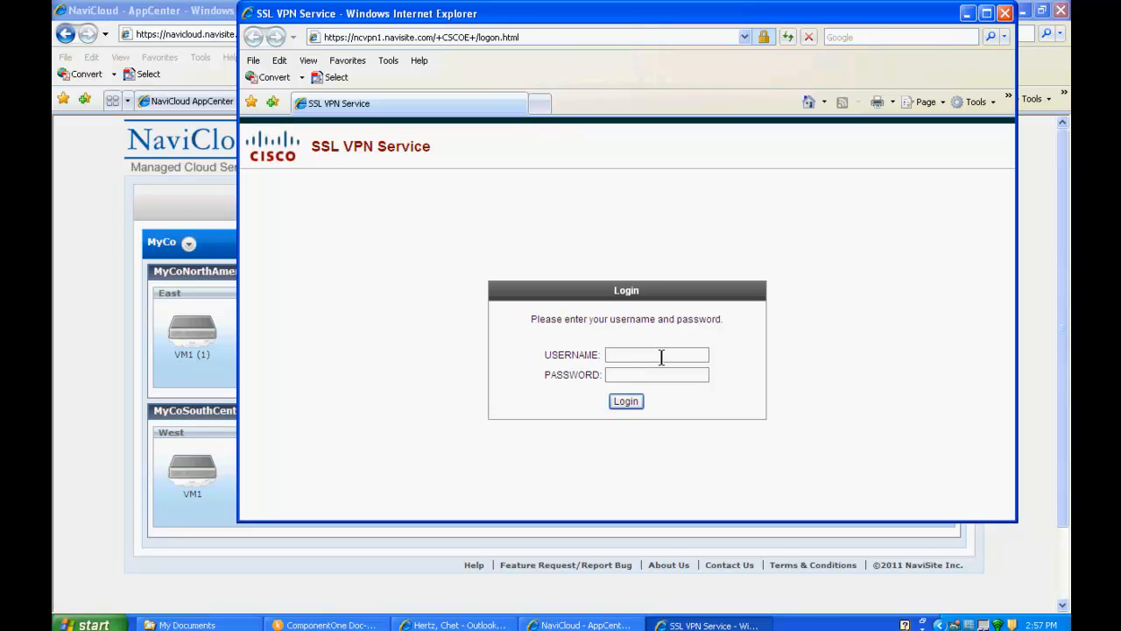
pyautogui.write('airloc')
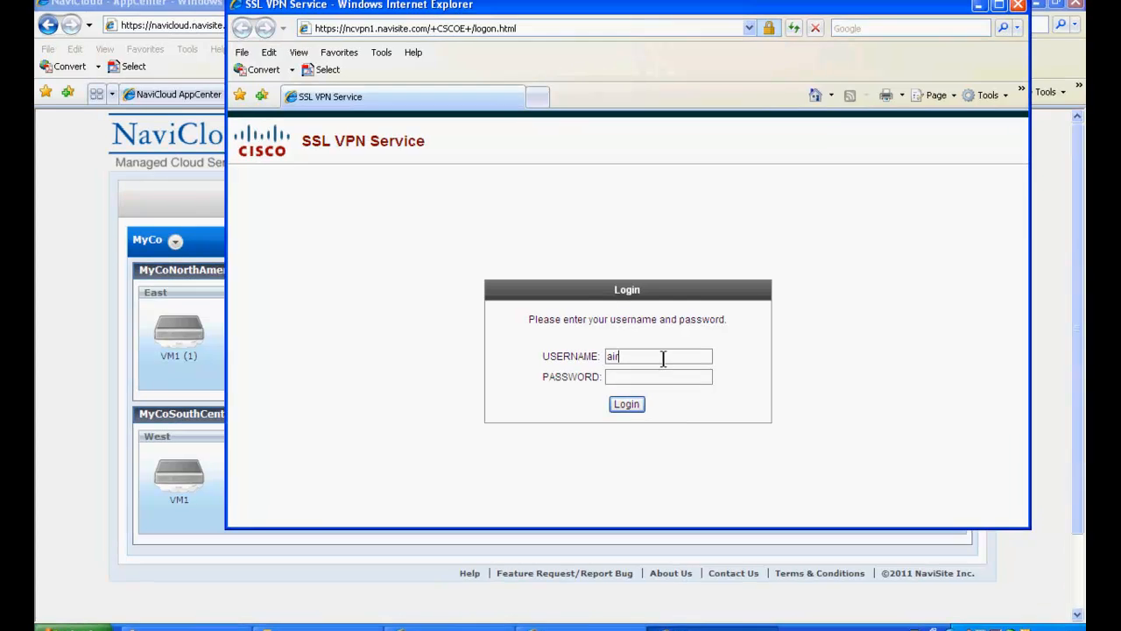
pyautogui.write('k-')
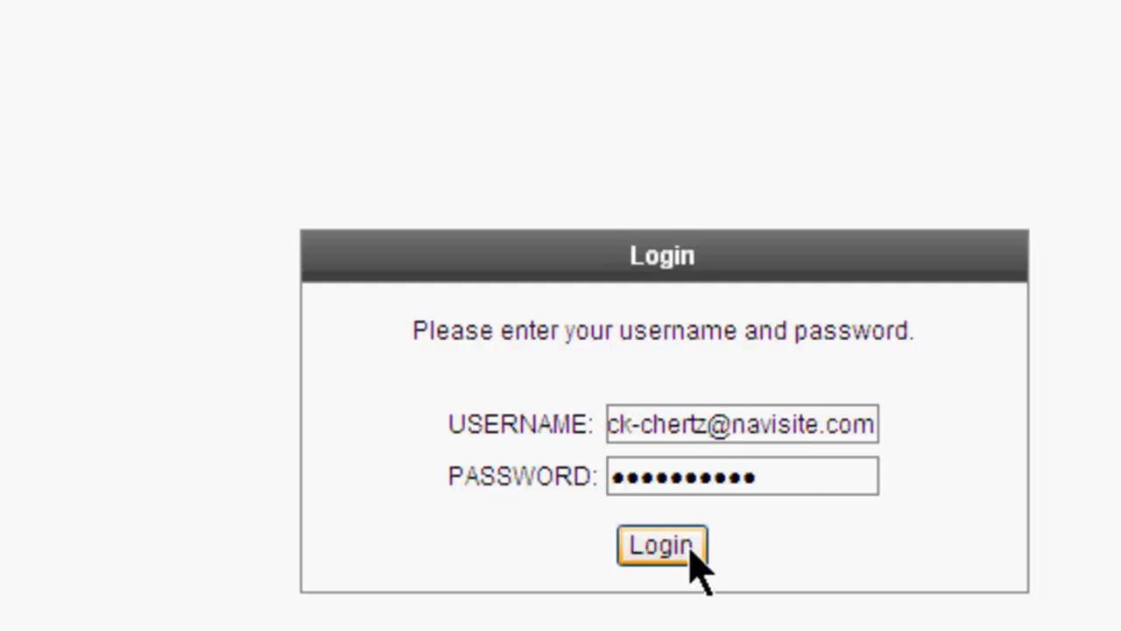
pyautogui.click(689, 546)
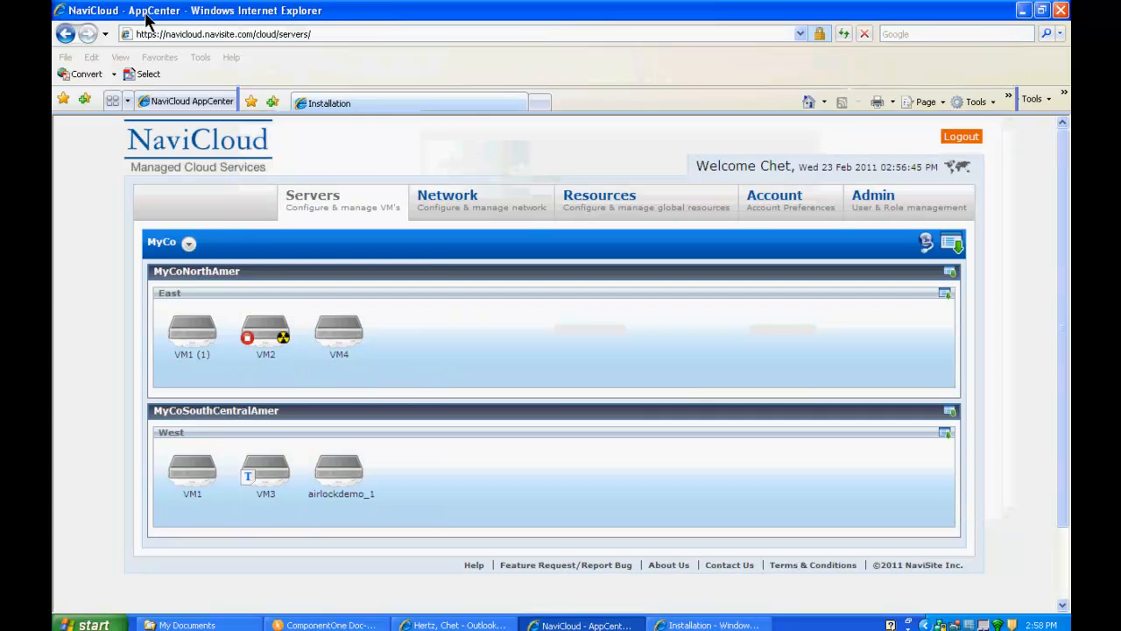
# - Open VM2's details page and launch its console, showing the Ubuntu 9.10 login prompt
pyautogui.click(149, 15)
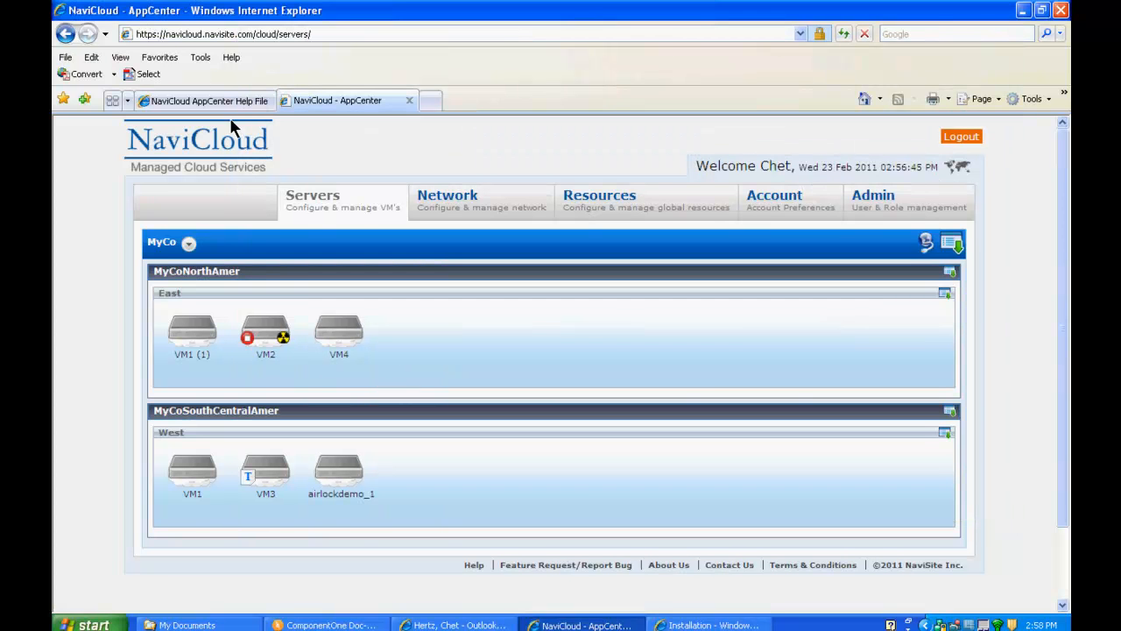
pyautogui.click(265, 353)
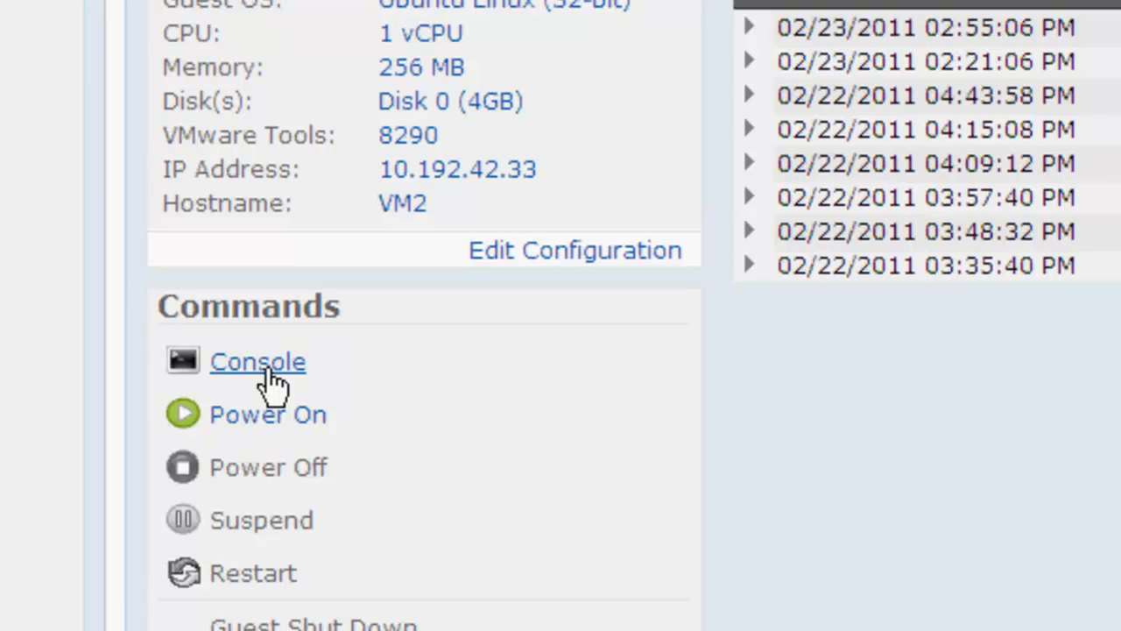
pyautogui.click(263, 366)
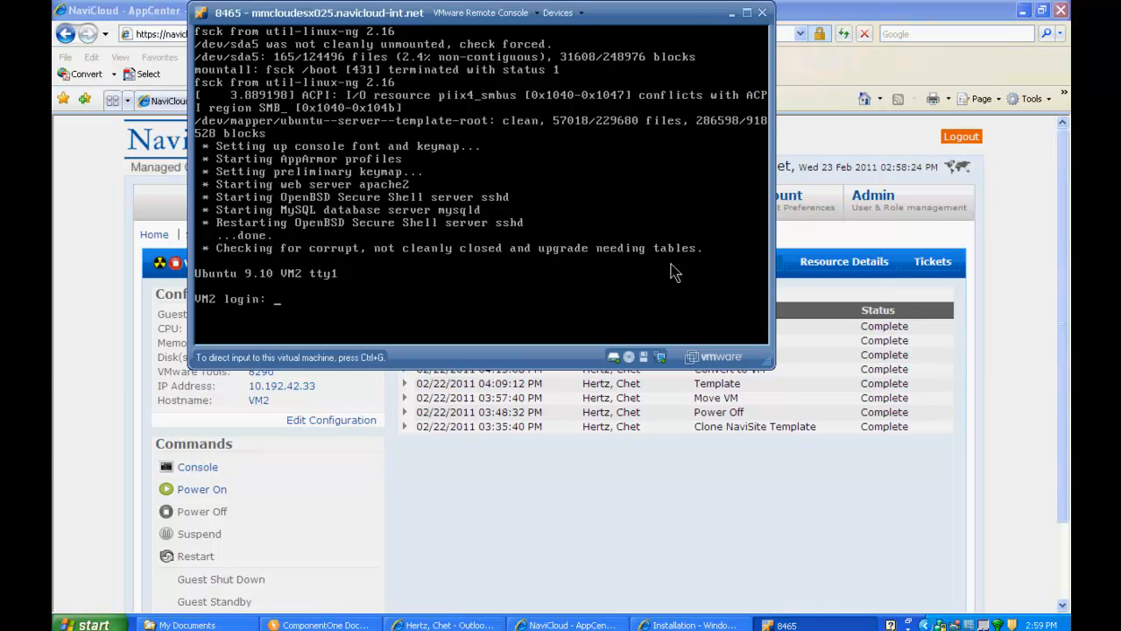
# - Disconnect and exit VM2's VMware Remote Console, then return to the Servers overview
pyautogui.click(537, 17)
pyautogui.click(523, 65)
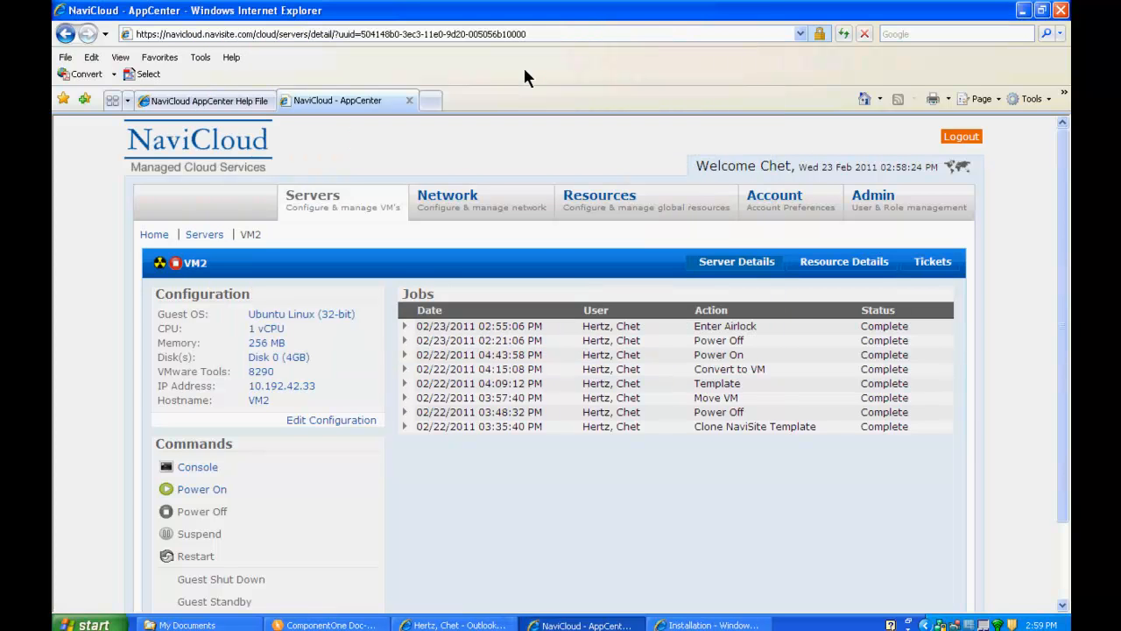
pyautogui.click(203, 237)
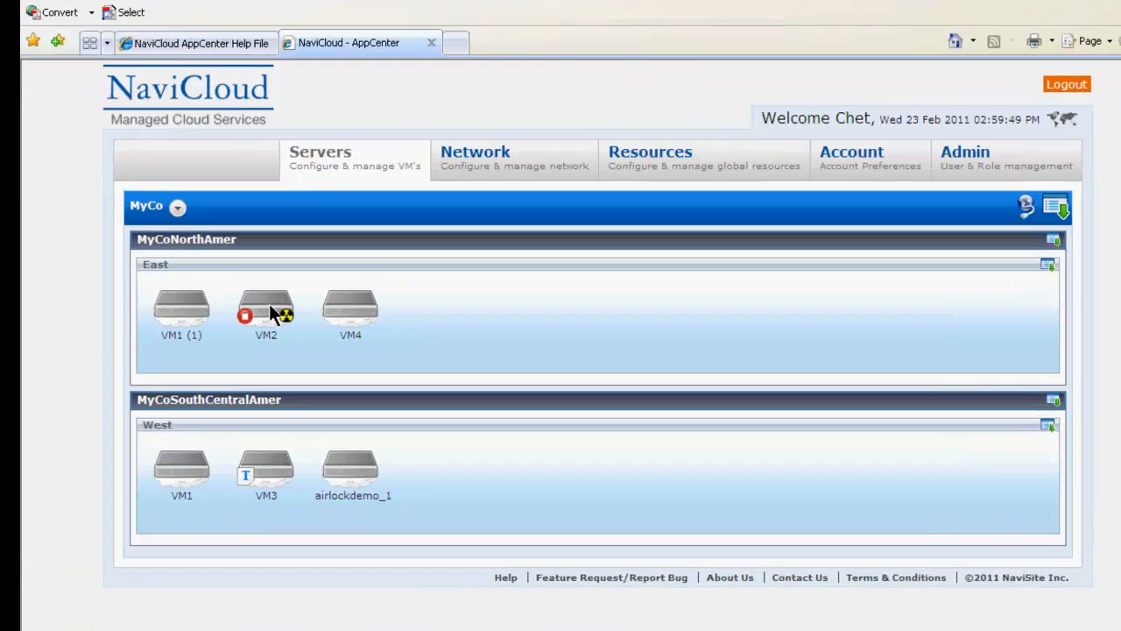
# - Move VM2 out of the airlock onto the MyNetwork1 VLAN, keeping IP 10.192.42.33
pyautogui.rightClick(269, 329)
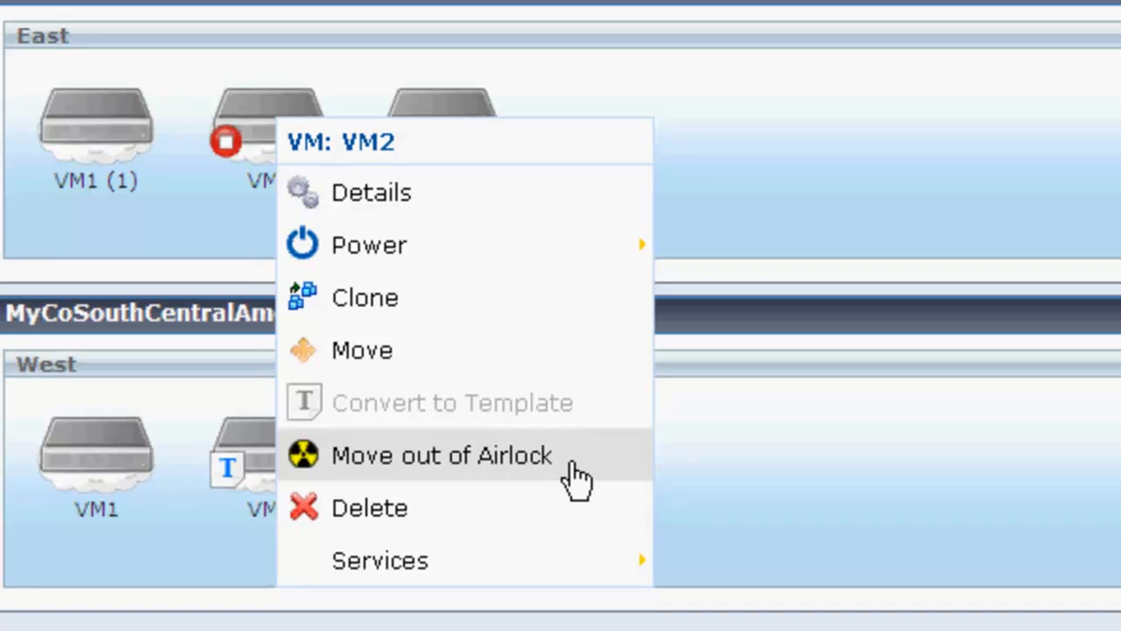
pyautogui.click(578, 477)
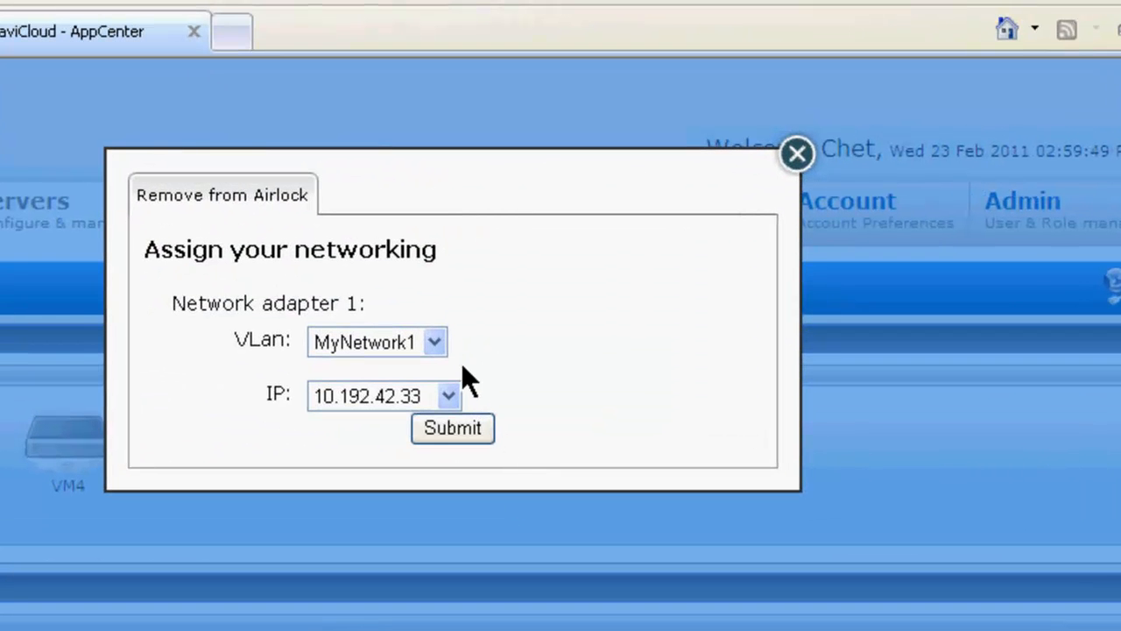
pyautogui.click(435, 342)
pyautogui.click(438, 393)
pyautogui.click(473, 429)
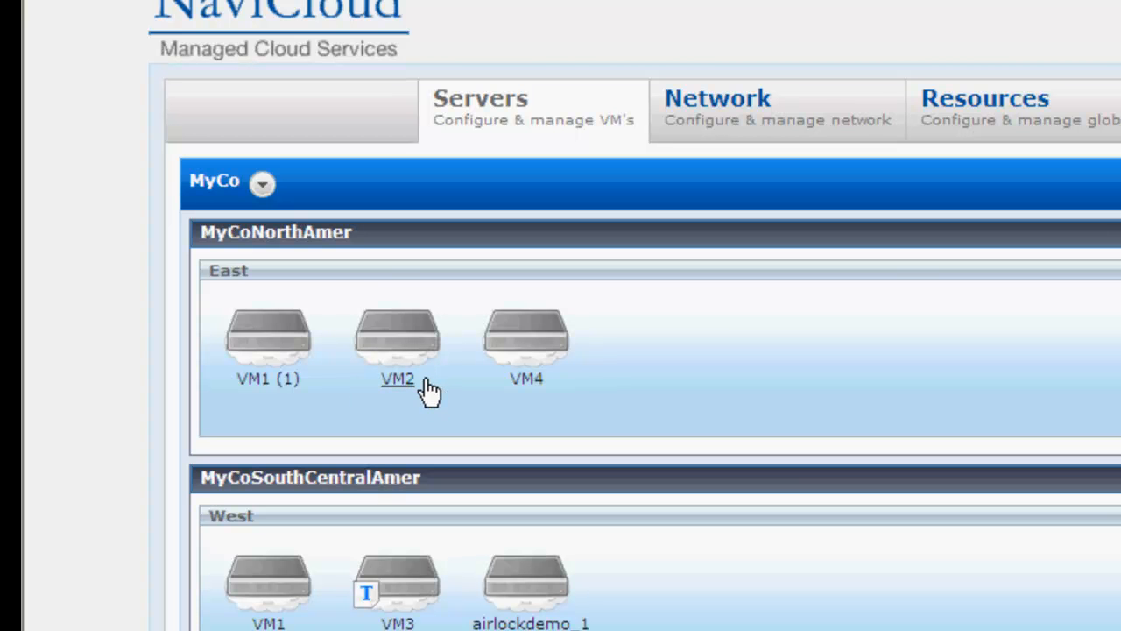
pyautogui.rightClick(408, 335)
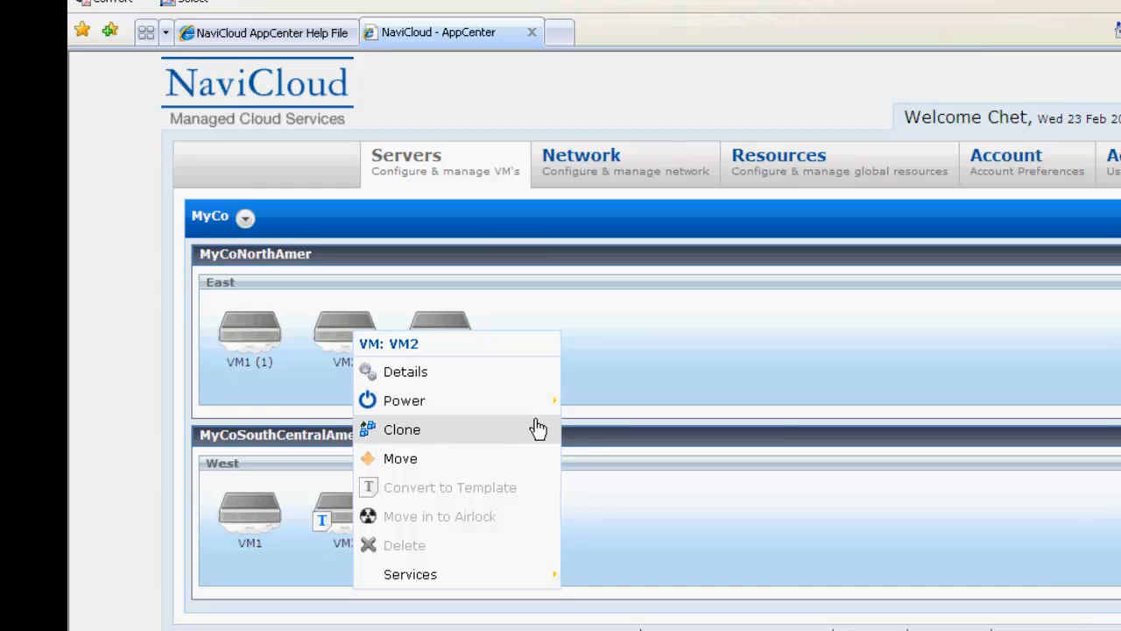
pyautogui.moveTo(554, 407)
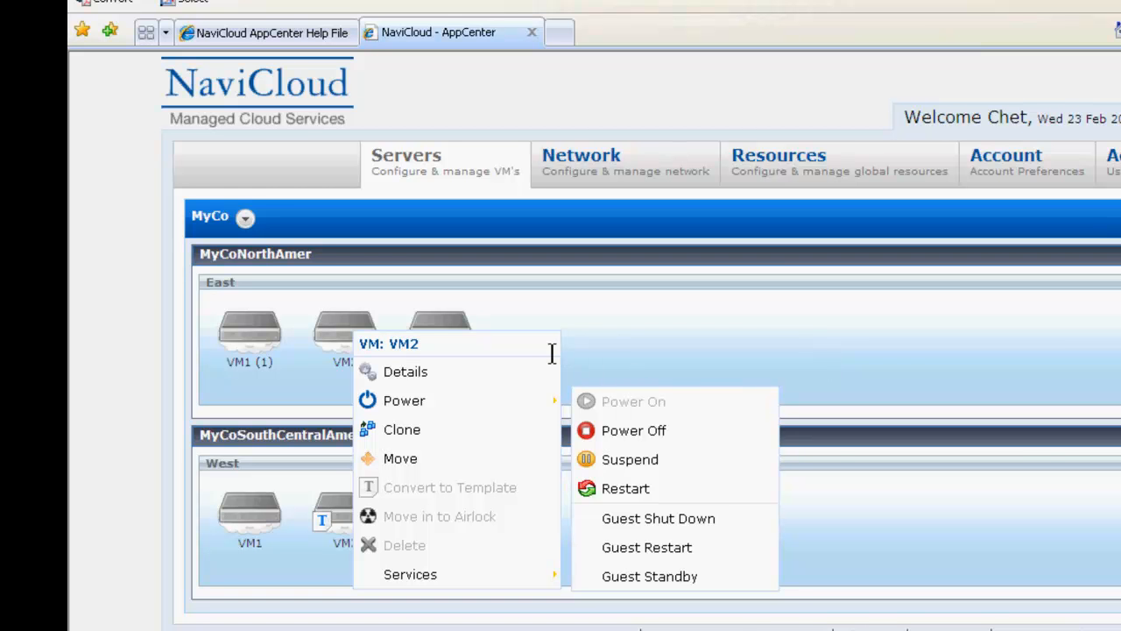
pyautogui.click(605, 328)
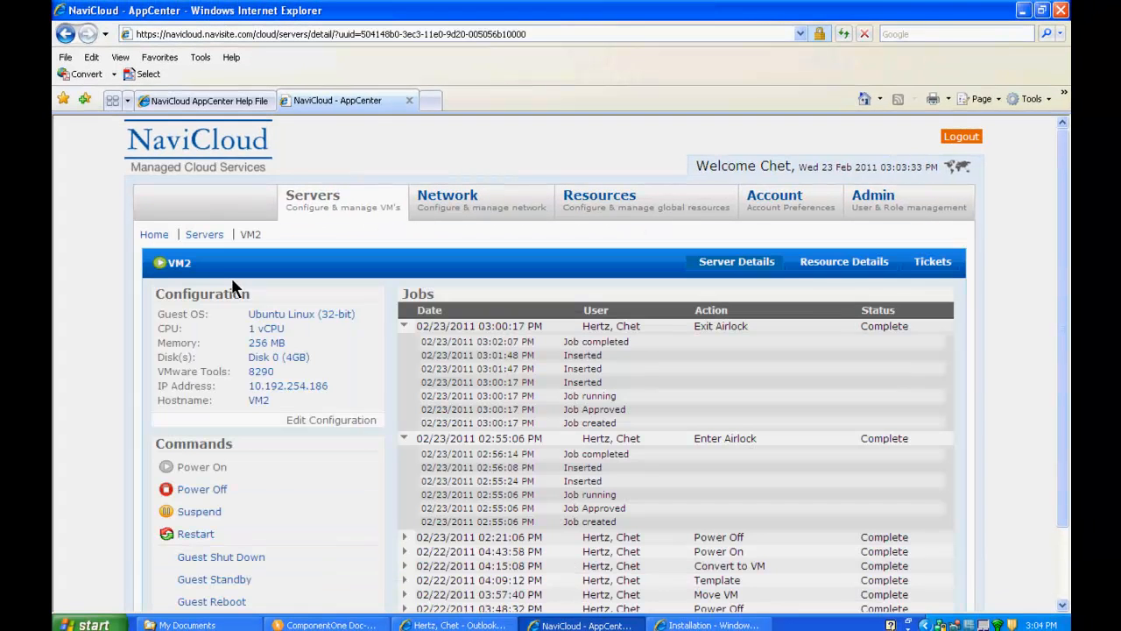
pyautogui.click(209, 237)
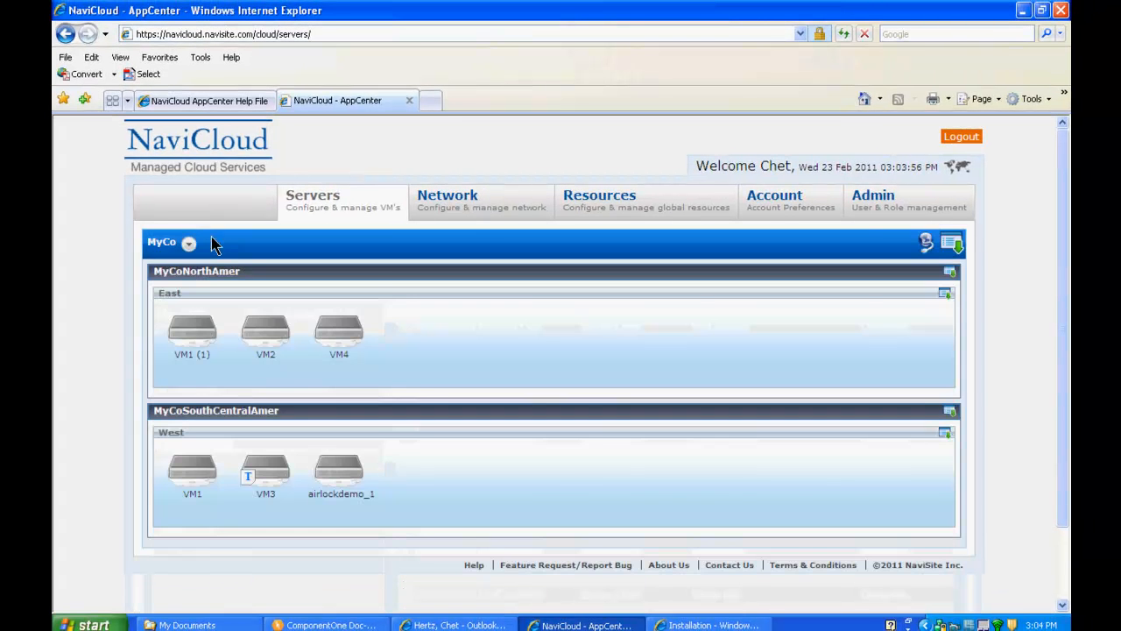